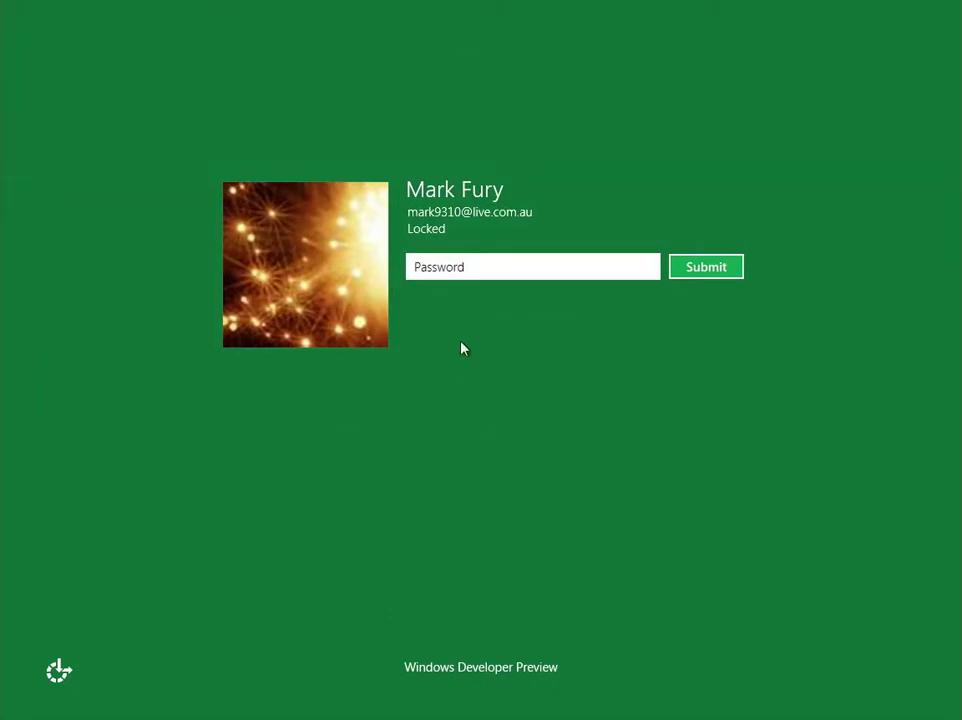
Unlock the account by entering its password on the lock screen.
type("*********")
key("Return")
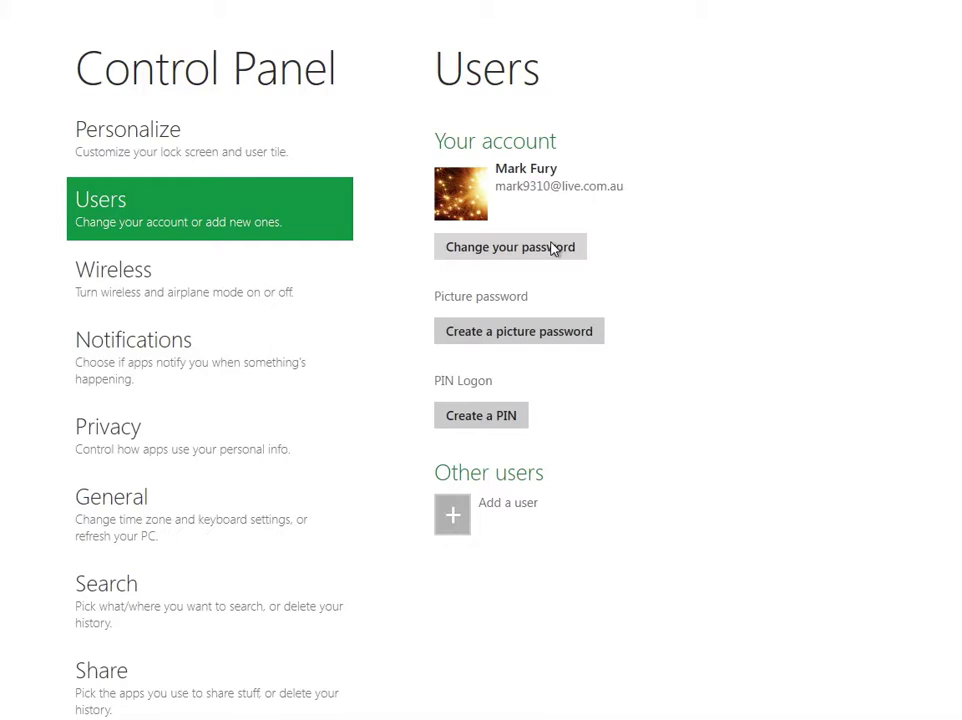
left_click(545, 250)
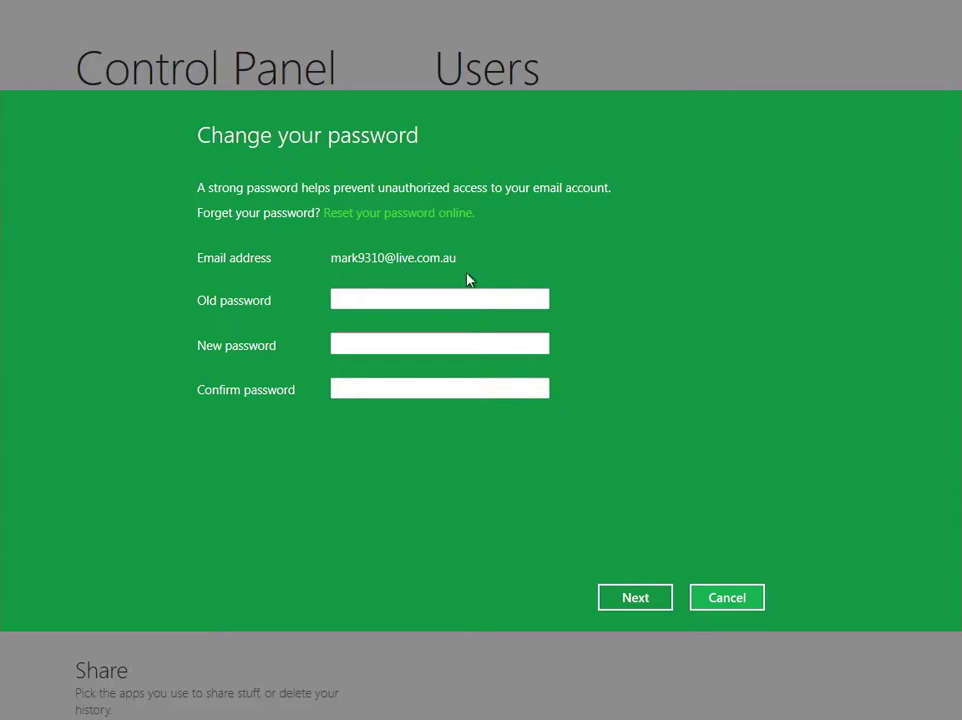
left_click(350, 298)
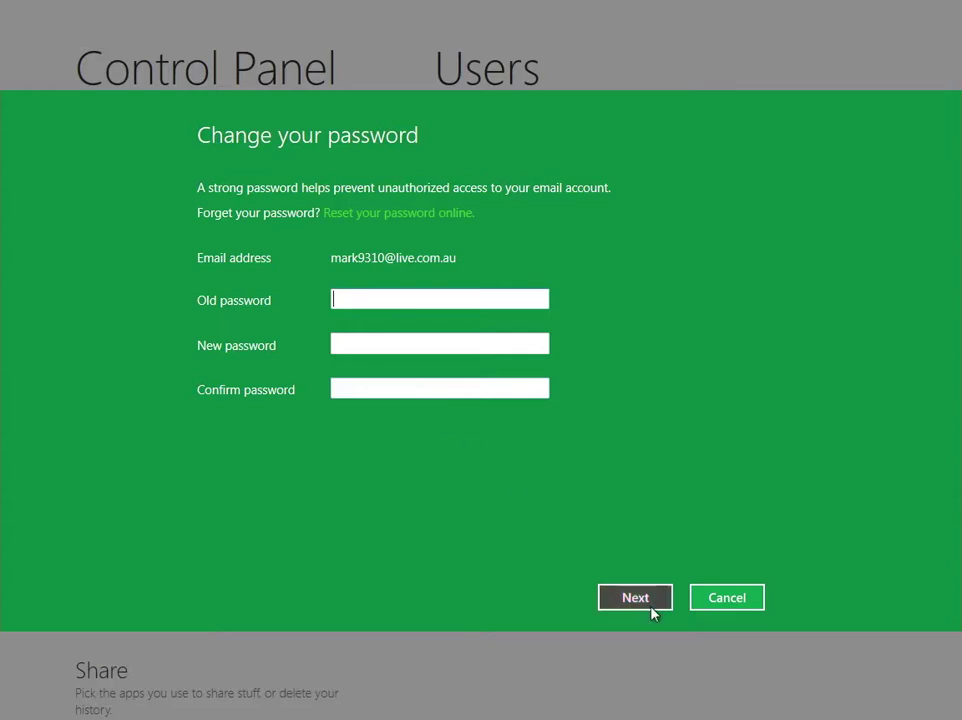
left_click(704, 604)
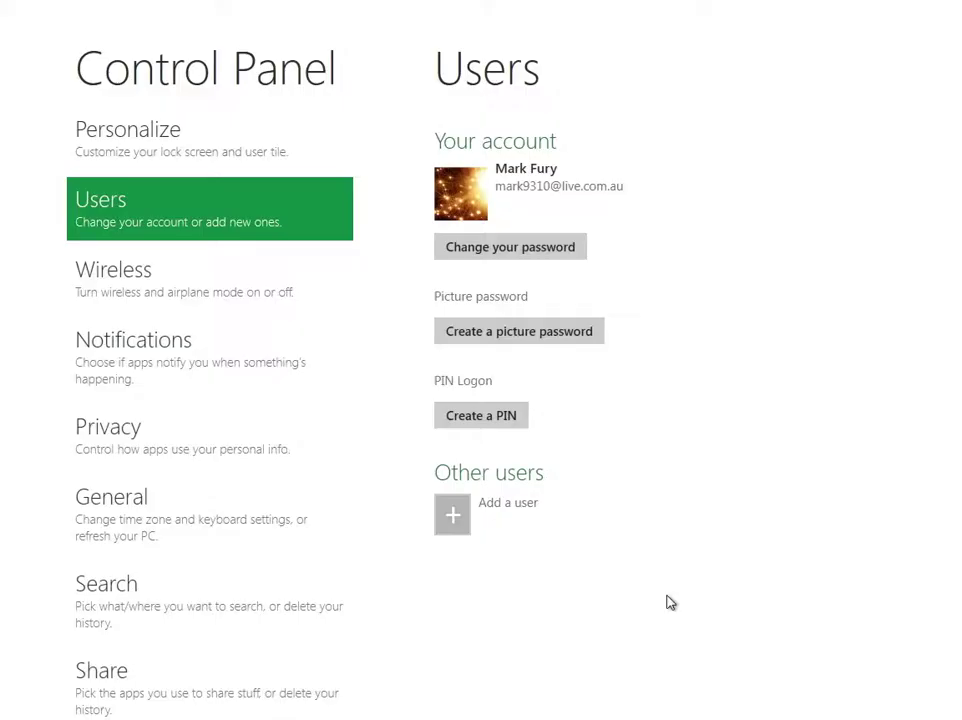
Start picture password creation and confirm the current account password.
left_click(492, 335)
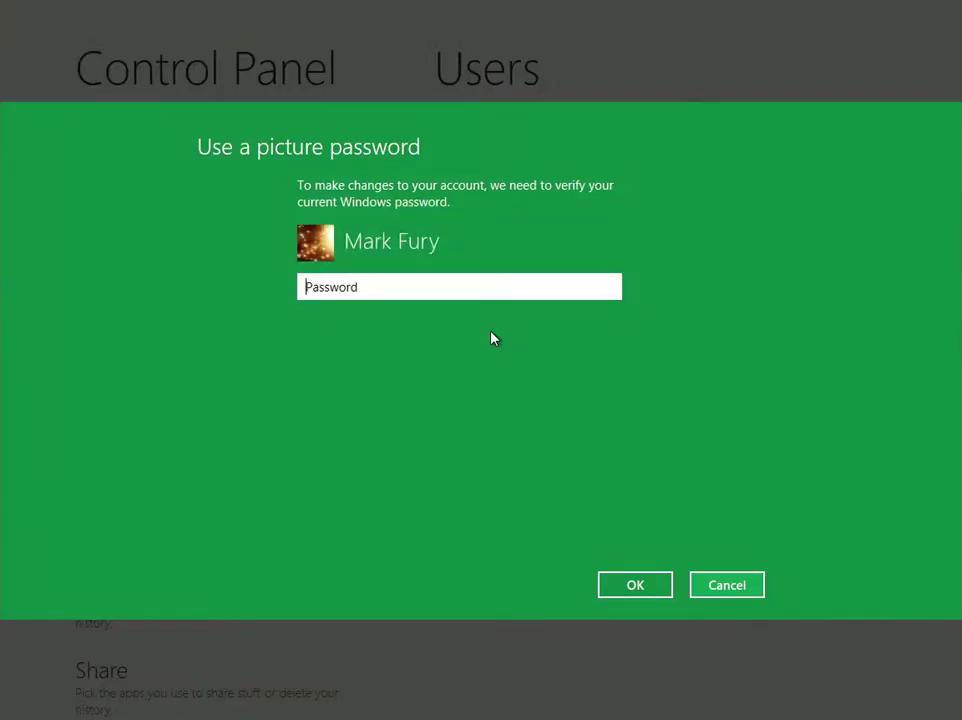
type("***********")
key("Return")
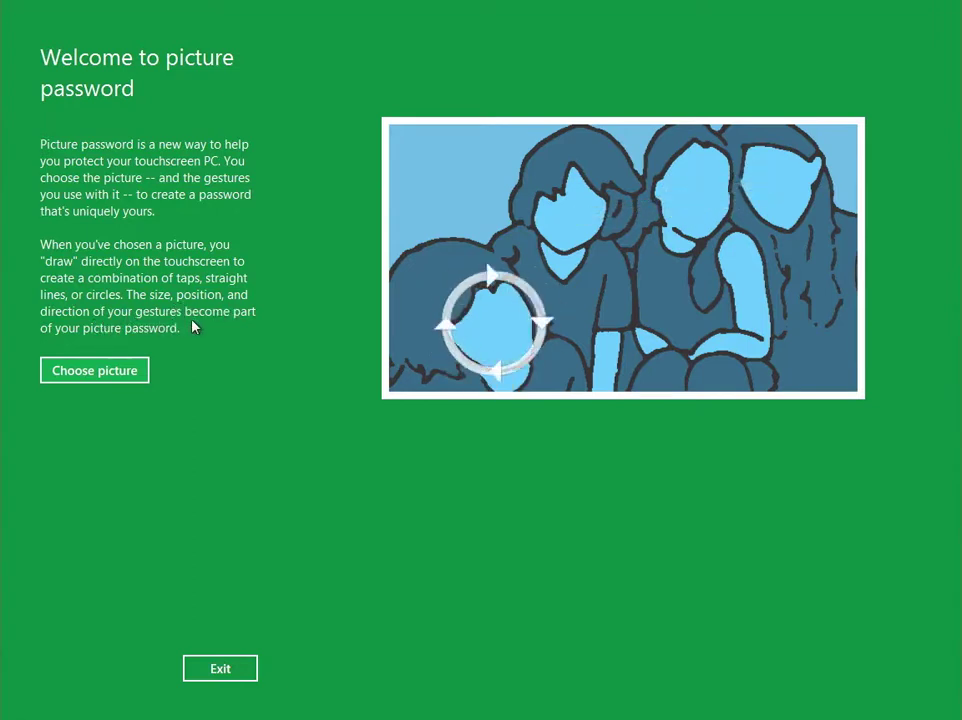
Pick the Windows 95 logo from the Pictures folder as the picture password image.
left_click(131, 370)
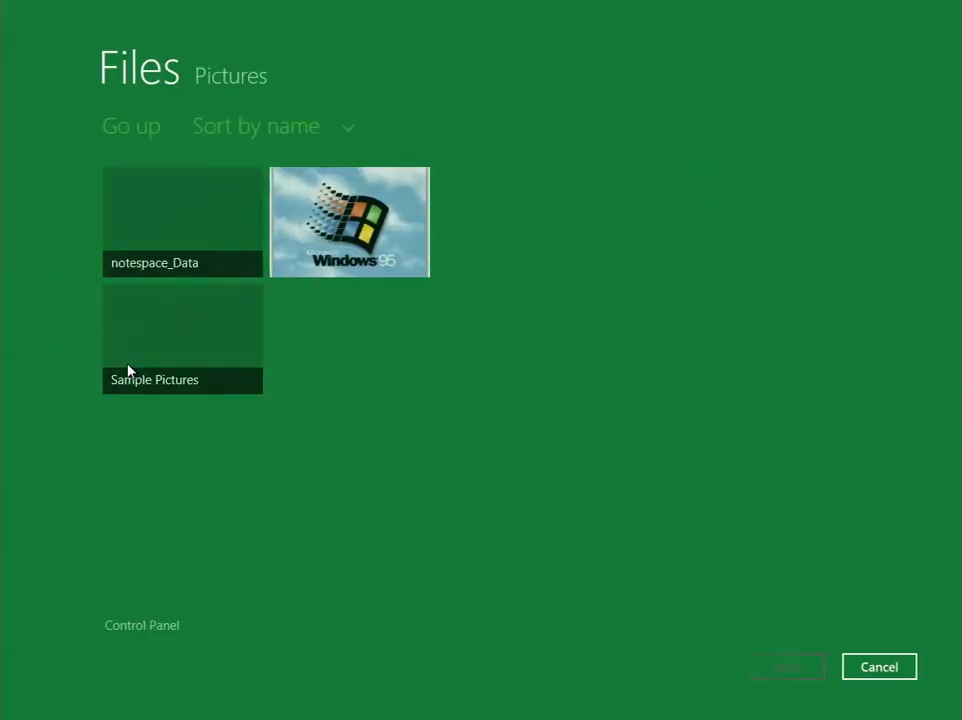
left_click(349, 248)
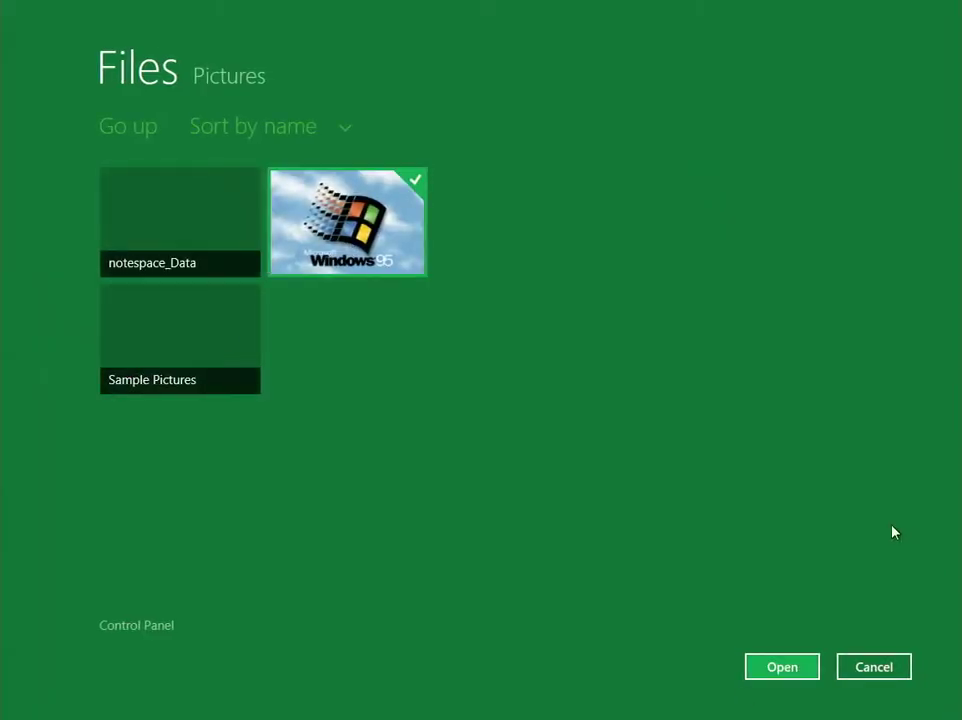
left_click(792, 667)
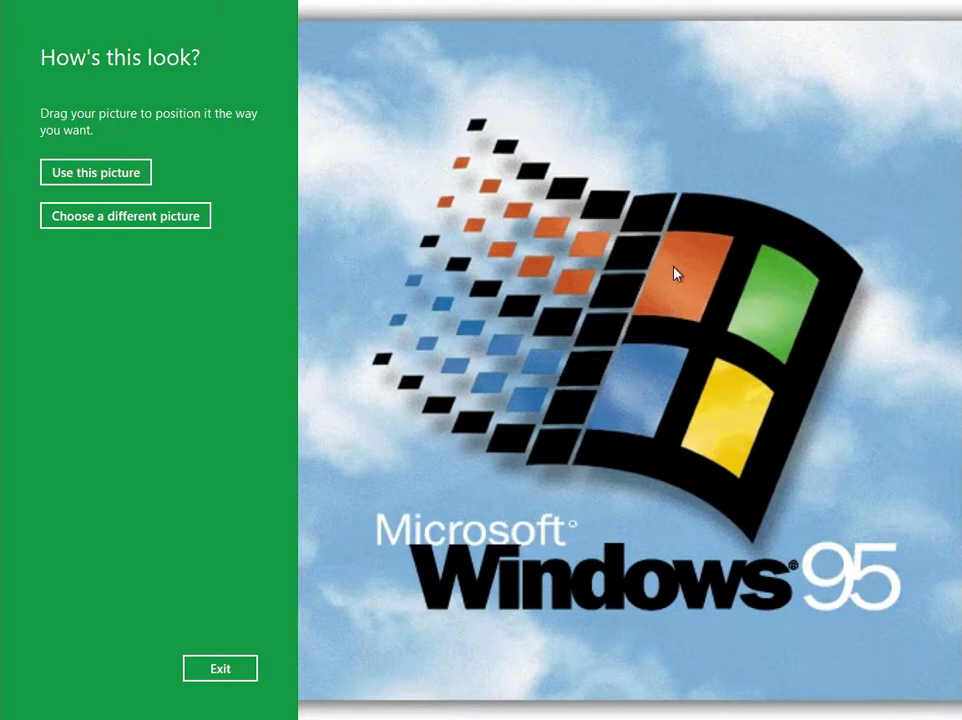
Accept the picture, draw a tap, line and circle, then discard them to start over.
left_click(55, 172)
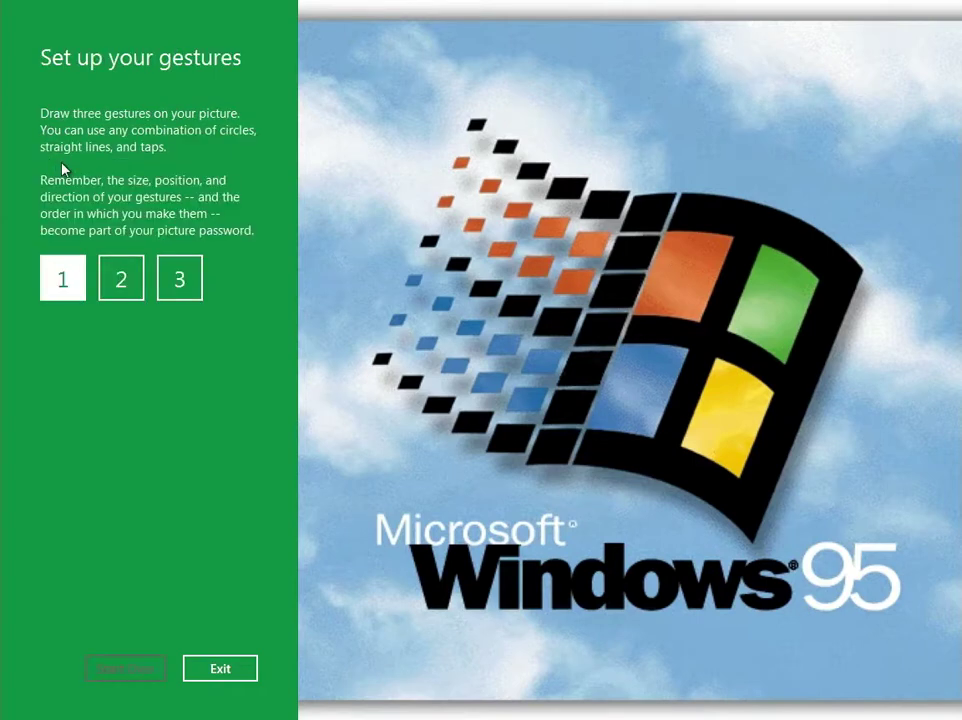
left_click(680, 278)
left_click_drag(752, 260, 672, 438)
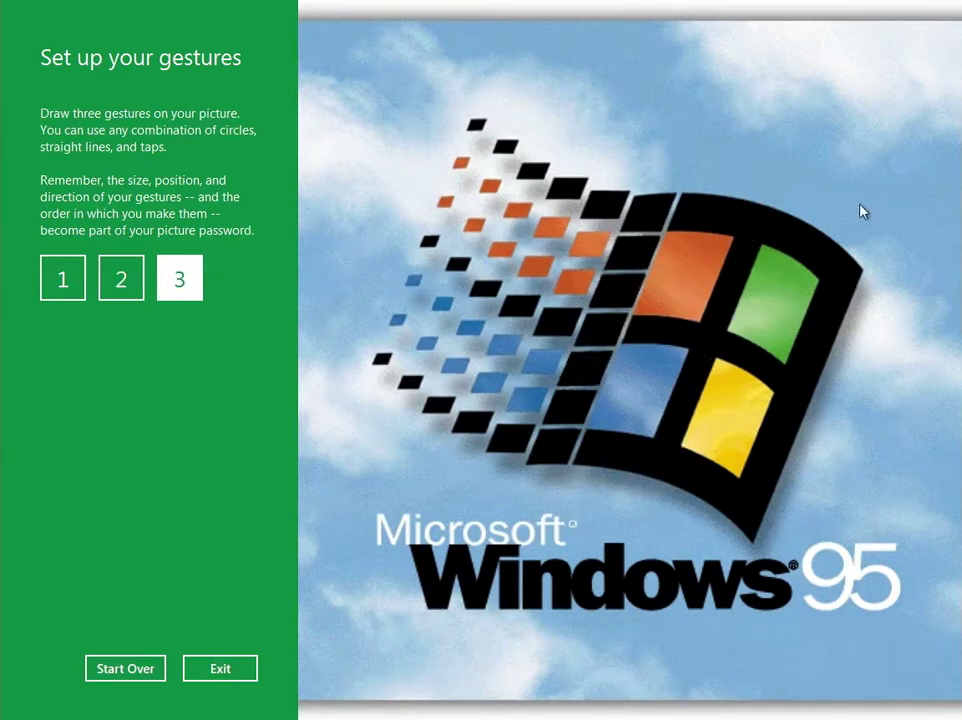
left_click_drag(887, 258, 724, 188)
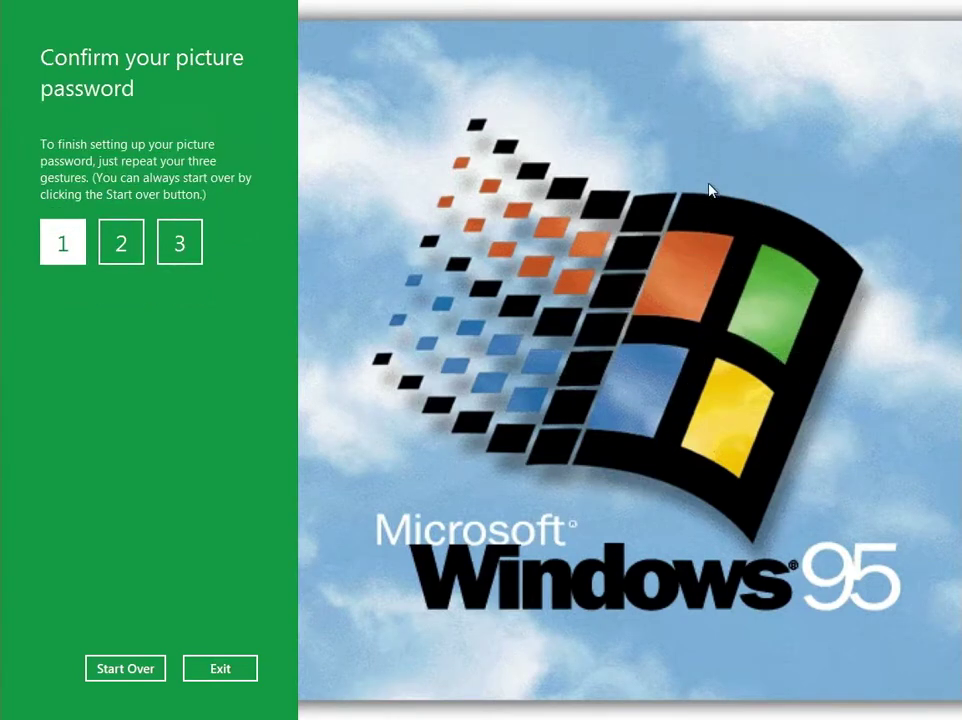
key("super+c")
left_click(127, 672)
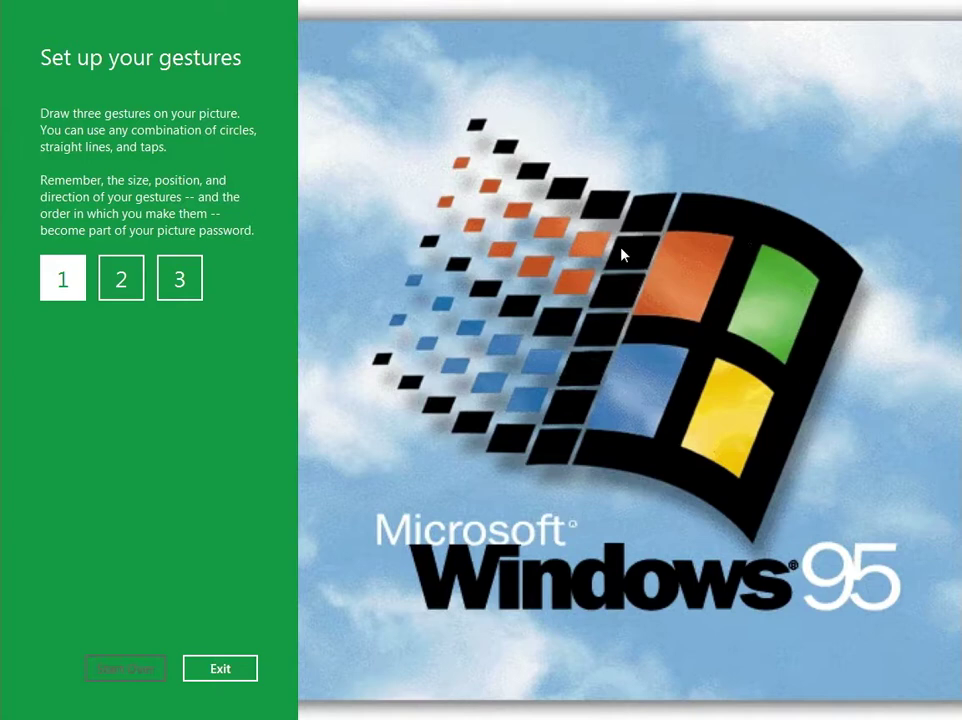
Tap the orange, yellow and blue parts of the logo, repeat to confirm, and dismiss the success message.
left_click(594, 248)
left_click(716, 418)
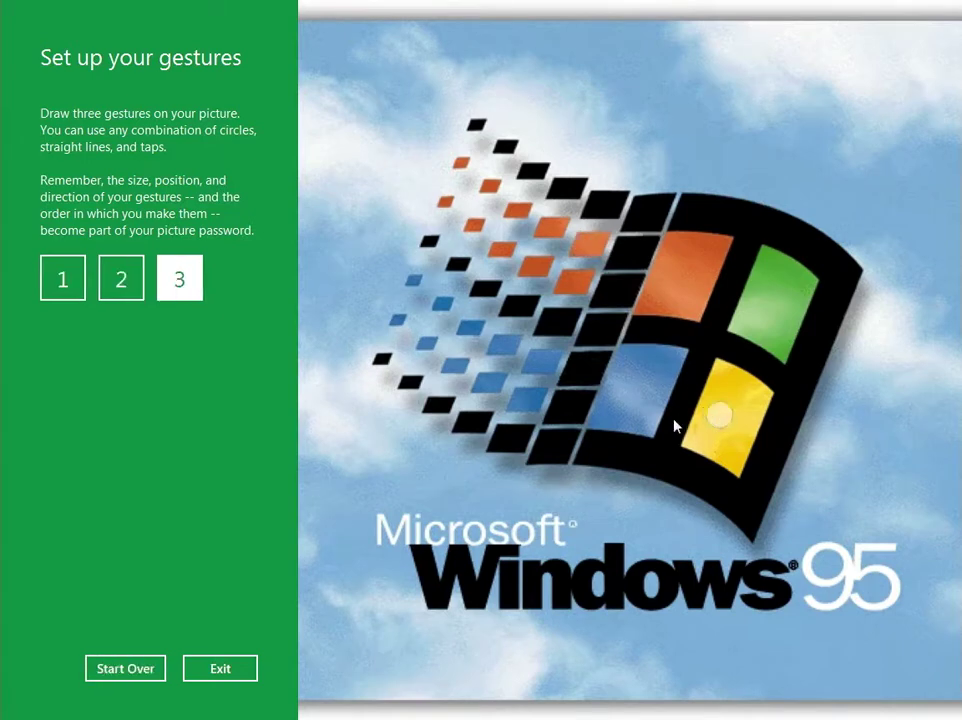
left_click(530, 407)
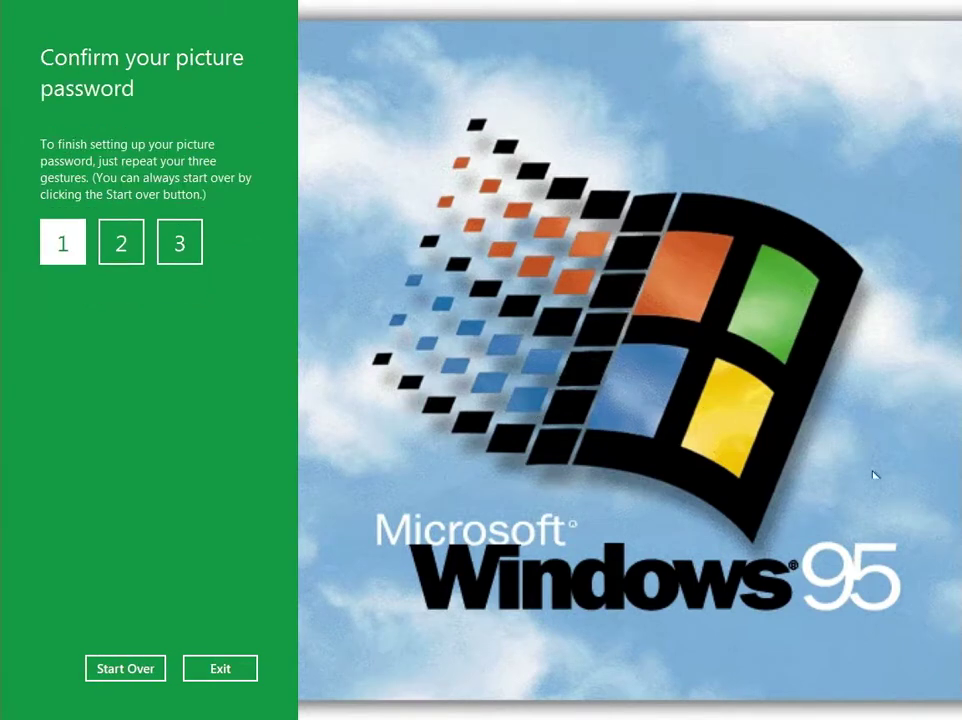
left_click(585, 243)
left_click(726, 409)
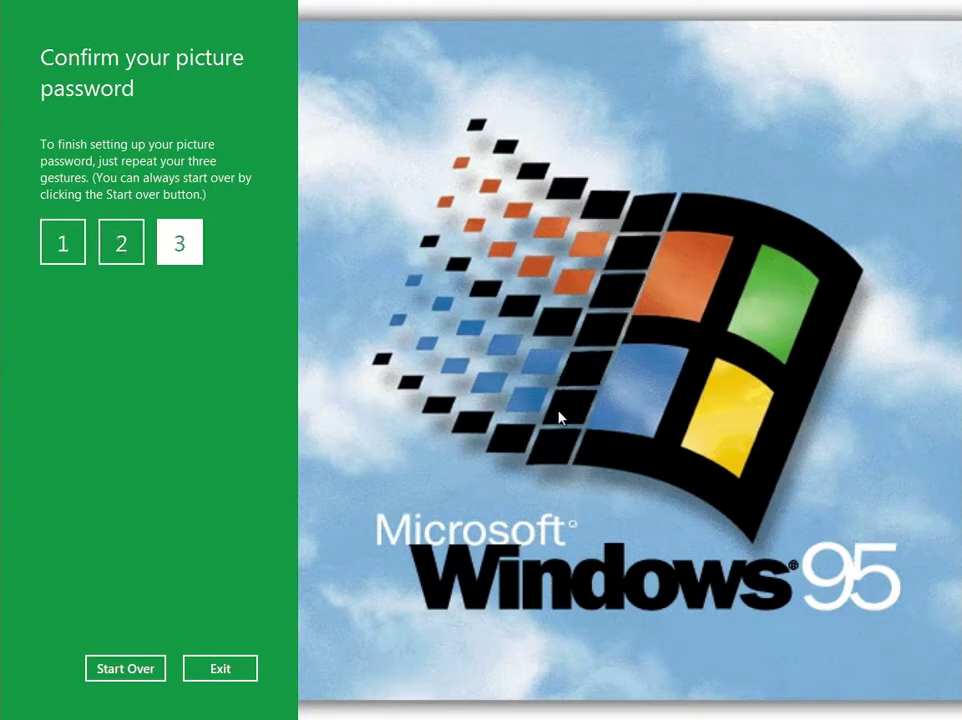
left_click(529, 405)
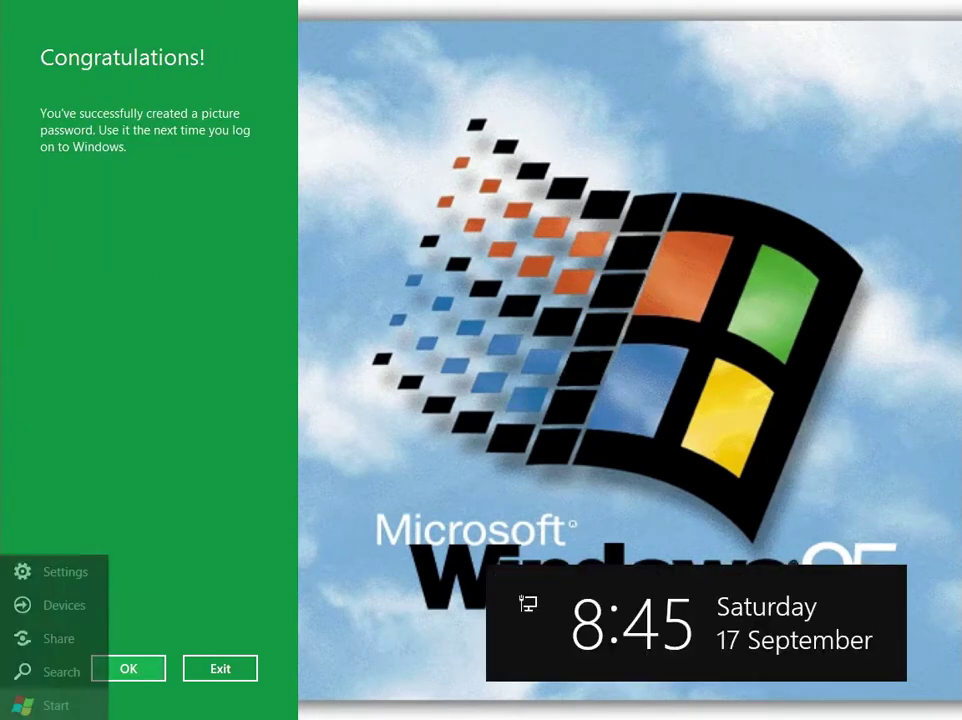
left_click(135, 670)
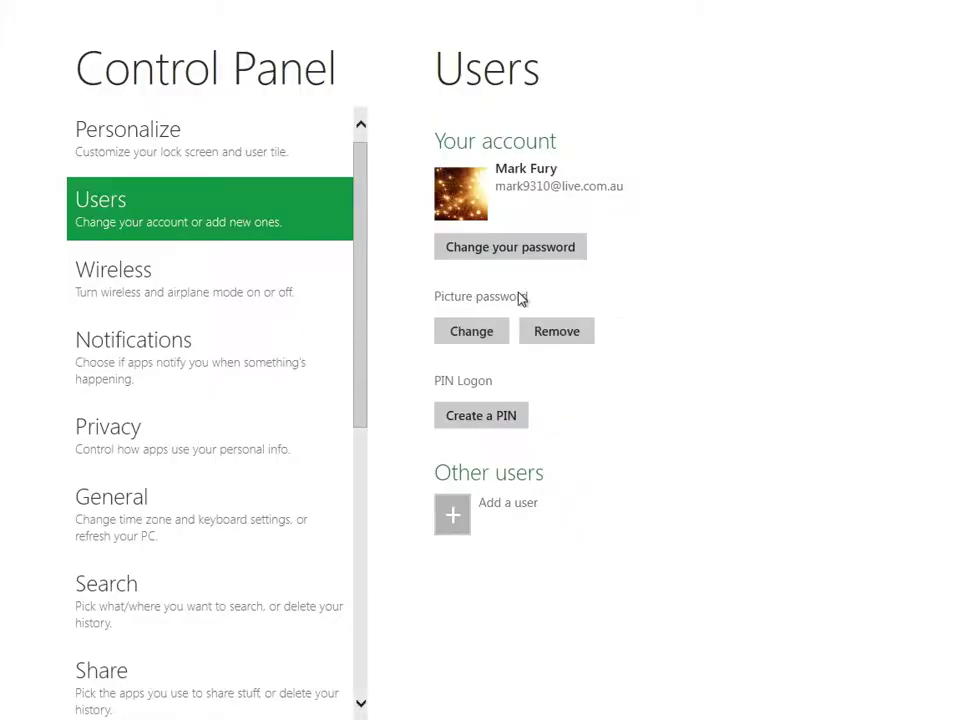
Lock the PC and sign back in with the orange, yellow and blue logo taps.
key("super+l")
left_click_drag(511, 490, 600, 72)
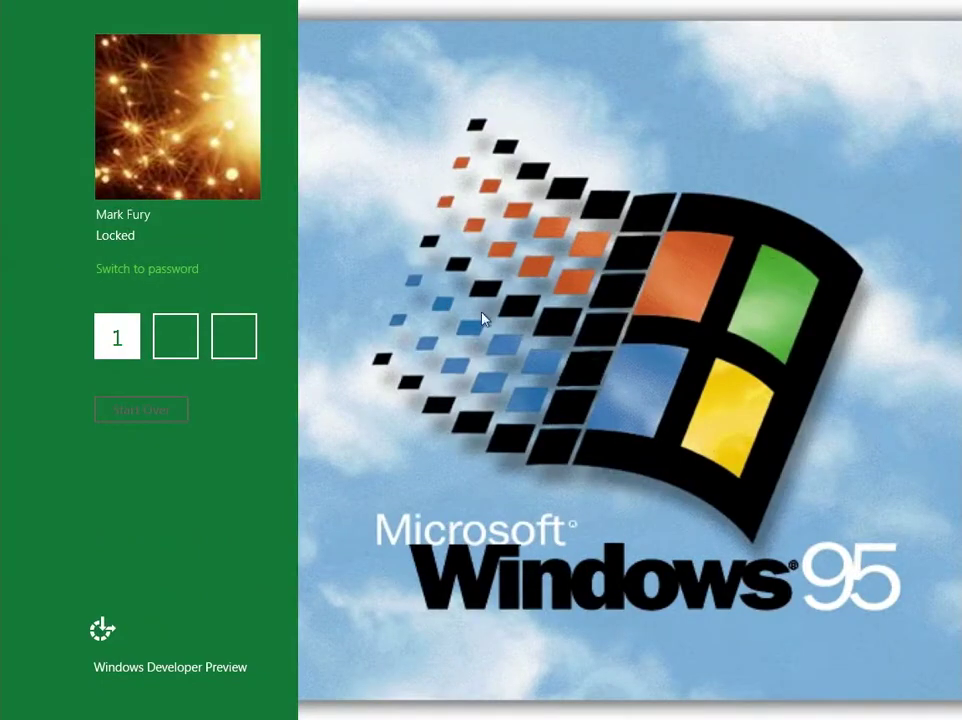
left_click(152, 270)
left_click(587, 256)
left_click(726, 408)
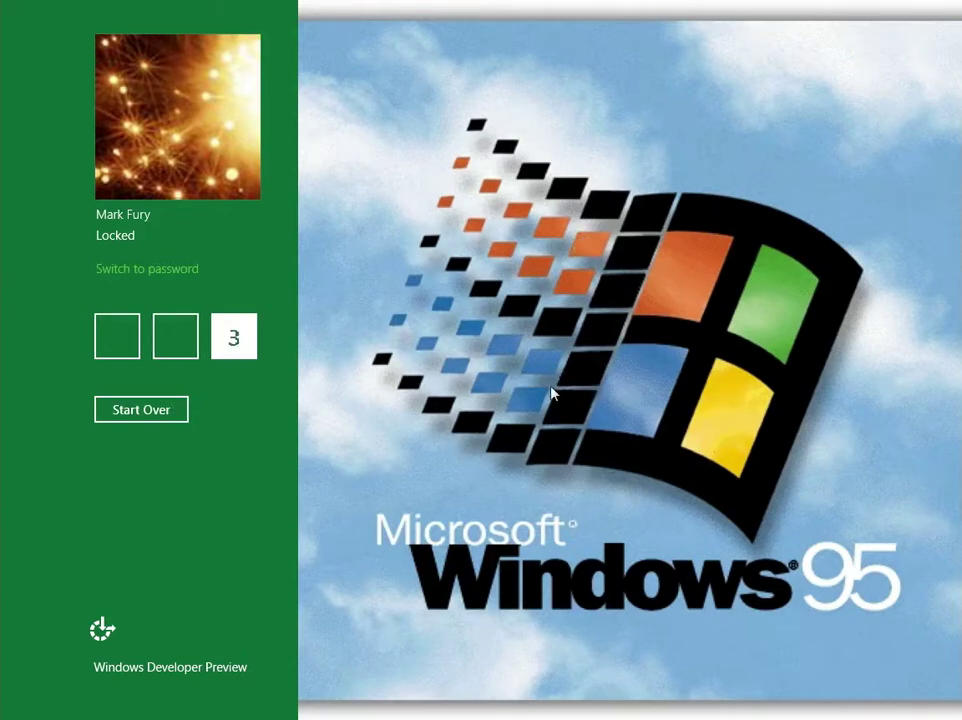
left_click(540, 420)
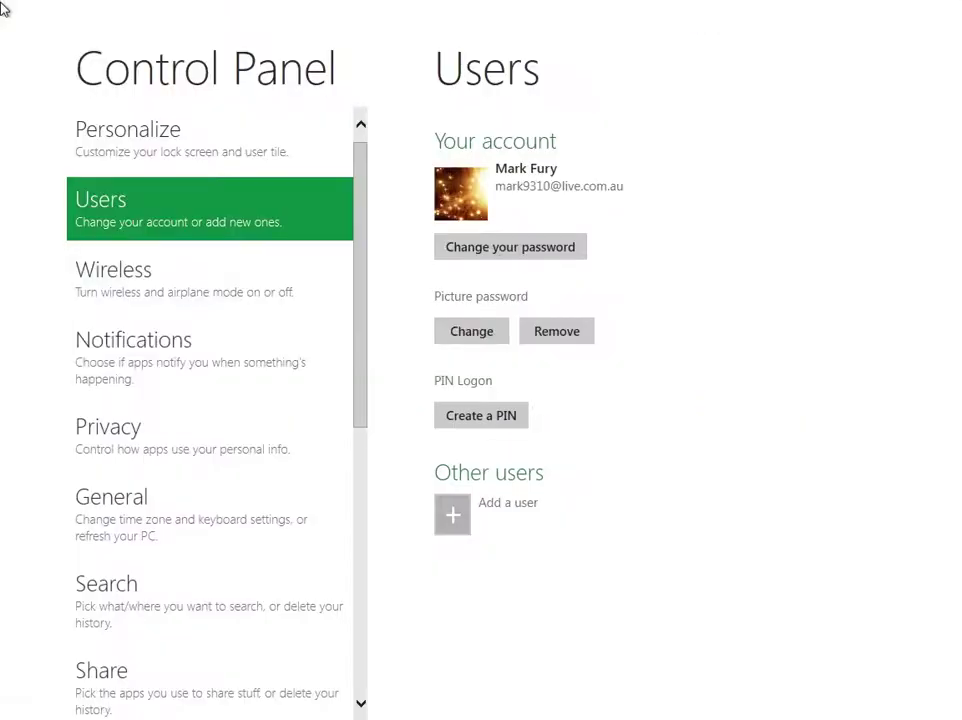
Remove the picture password and verify the account password to begin PIN setup.
left_click(580, 342)
left_click(492, 431)
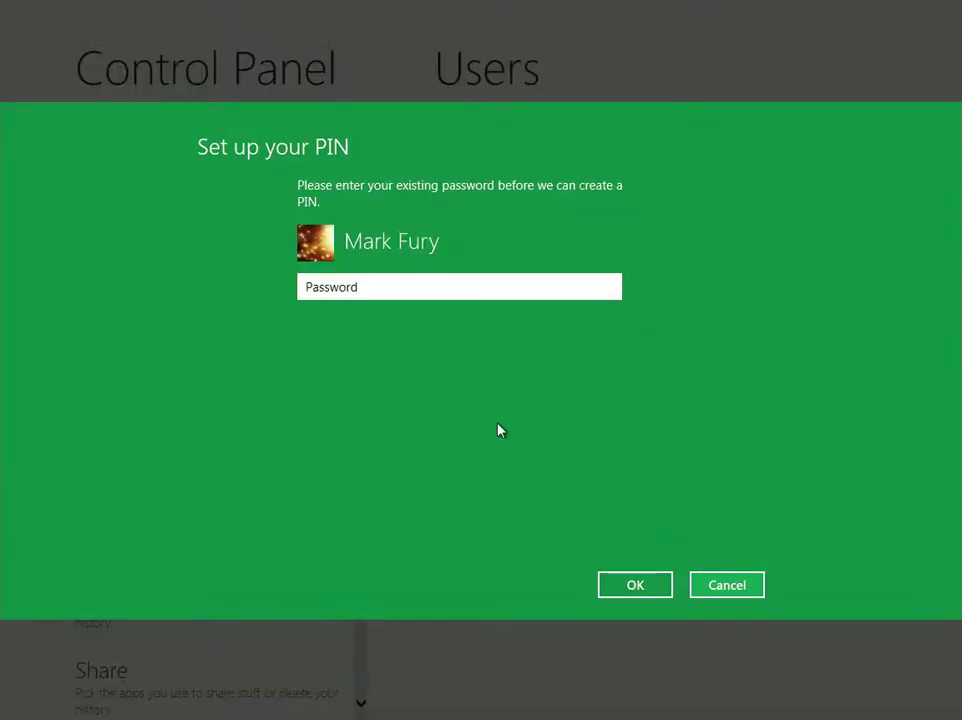
type("********")
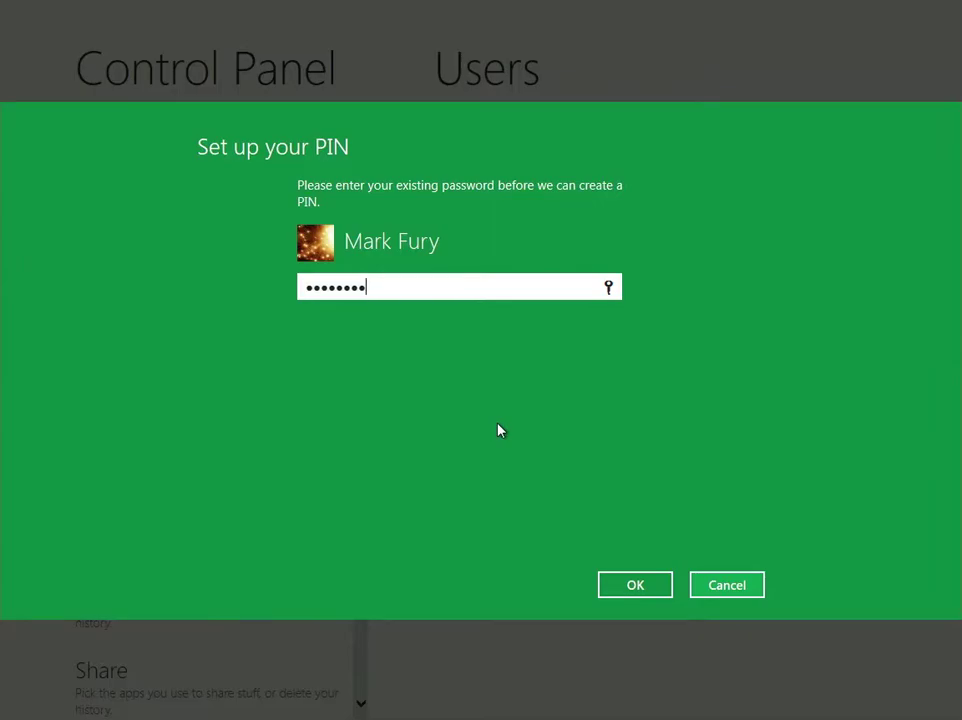
key("Return")
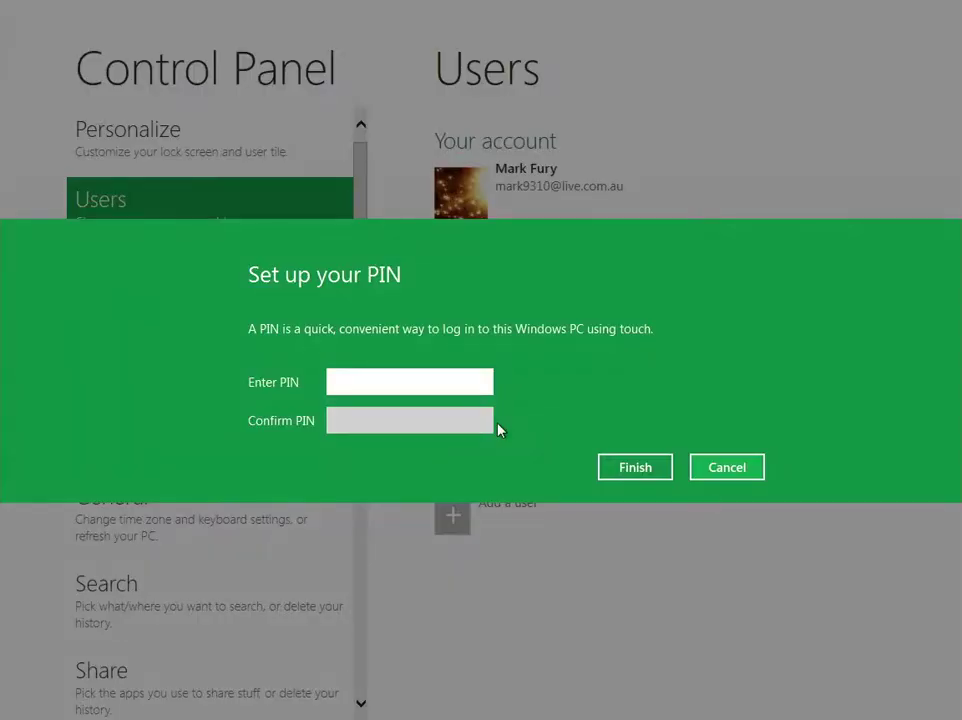
Enter a 4-digit PIN, confirm it, and finish PIN creation.
key("a")
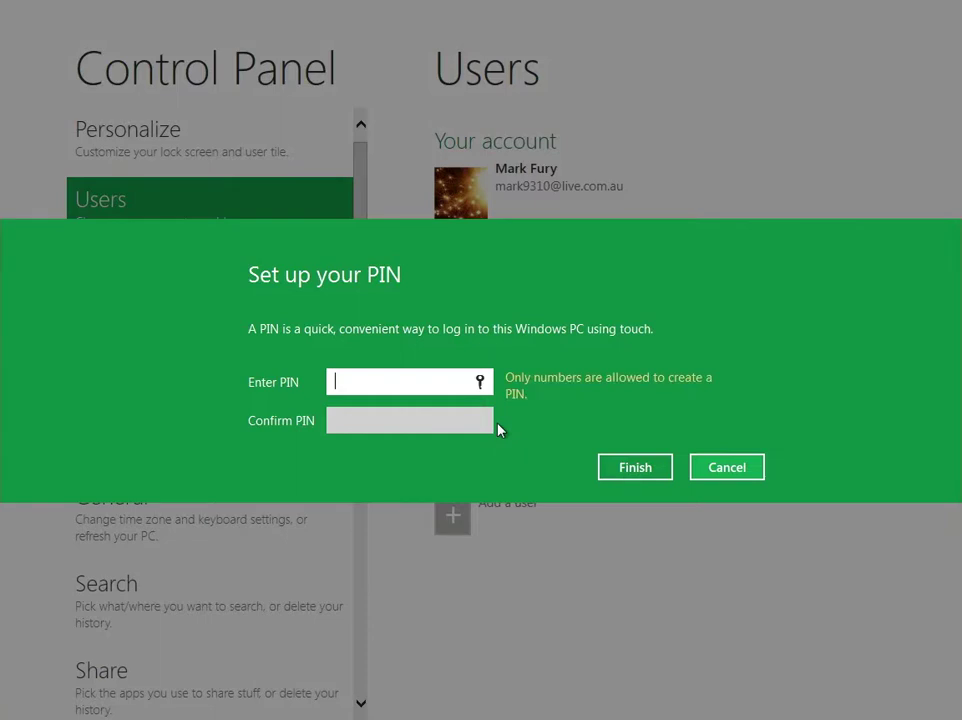
type("****")
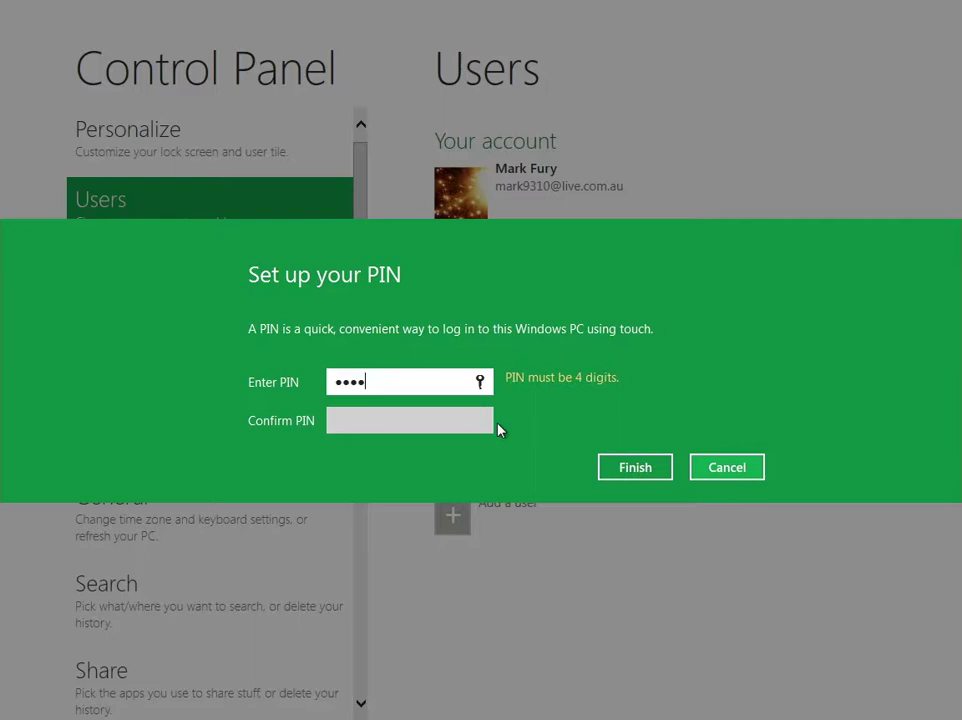
key("BackSpace")
key("BackSpace")
key("BackSpace")
key("BackSpace")
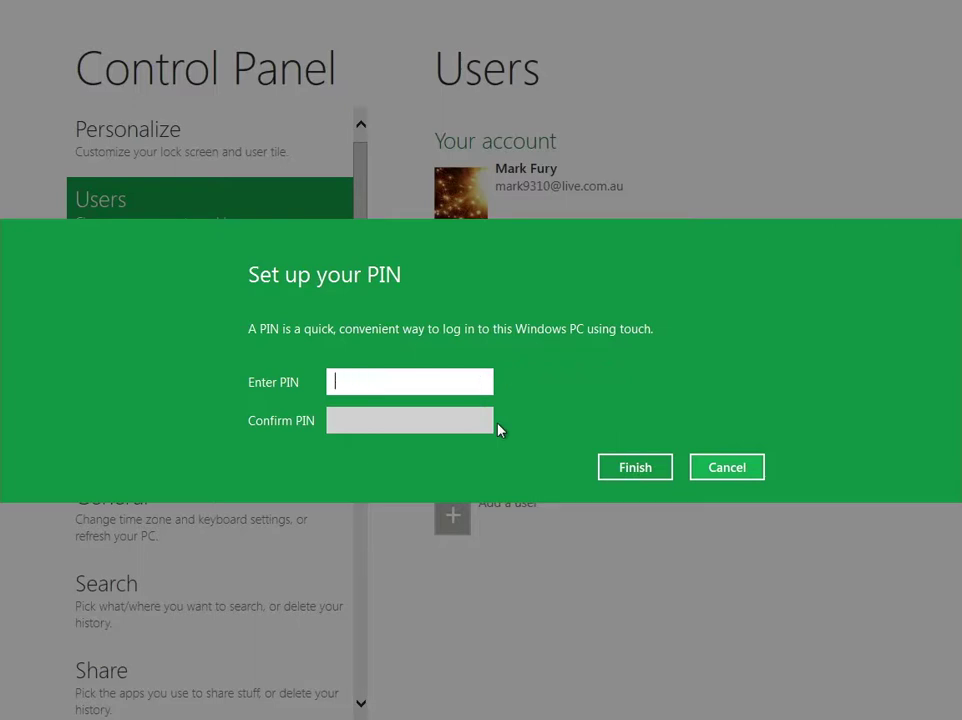
type("****")
left_click(438, 428)
type("****")
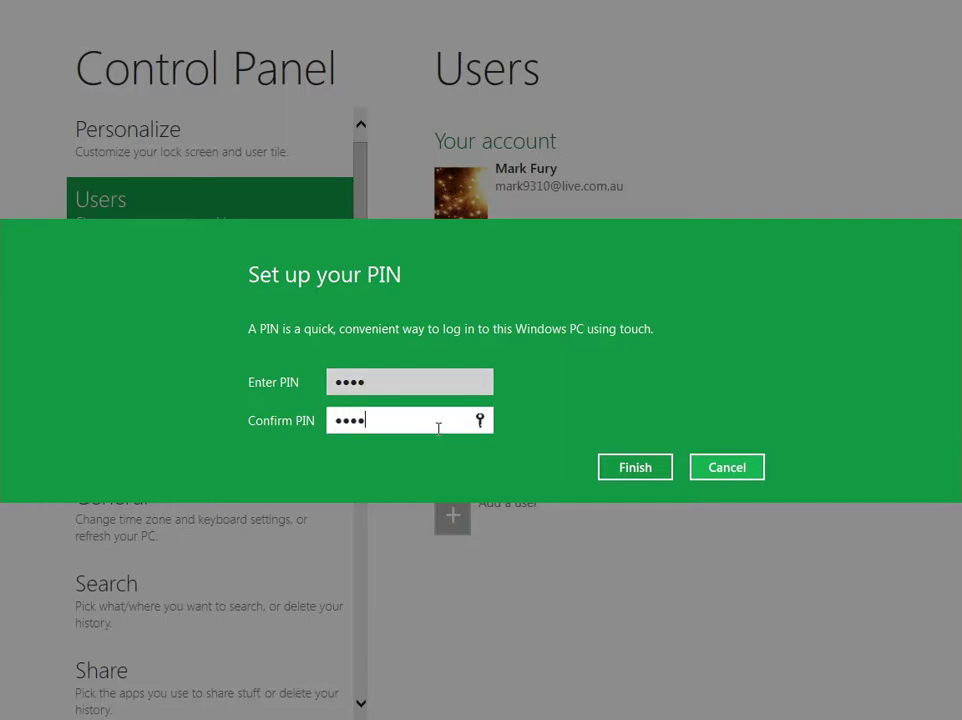
left_click(650, 464)
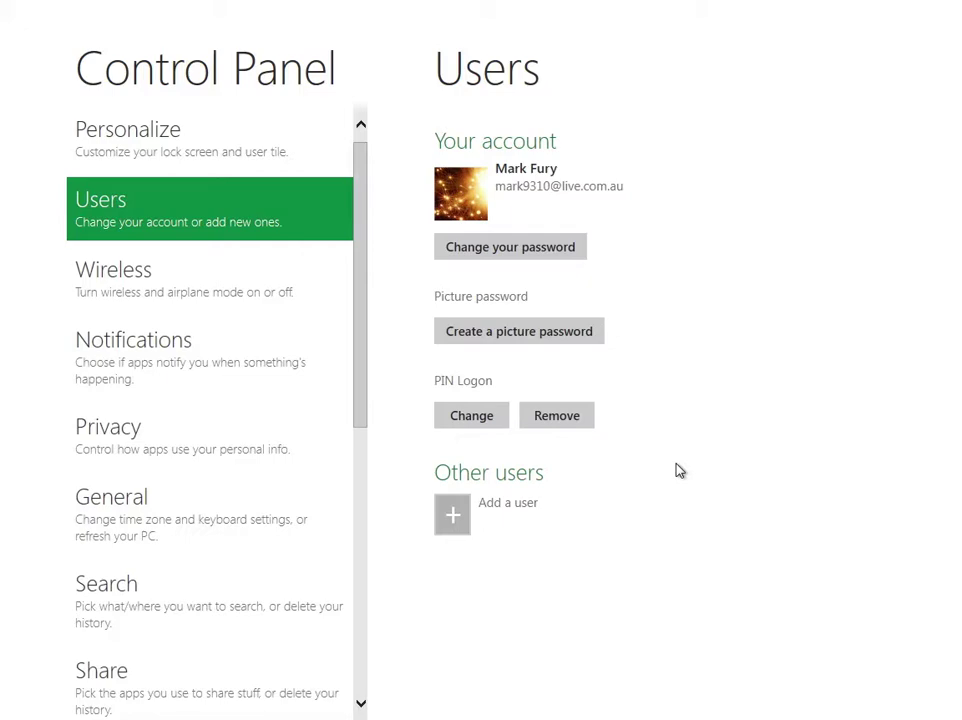
key("super+l")
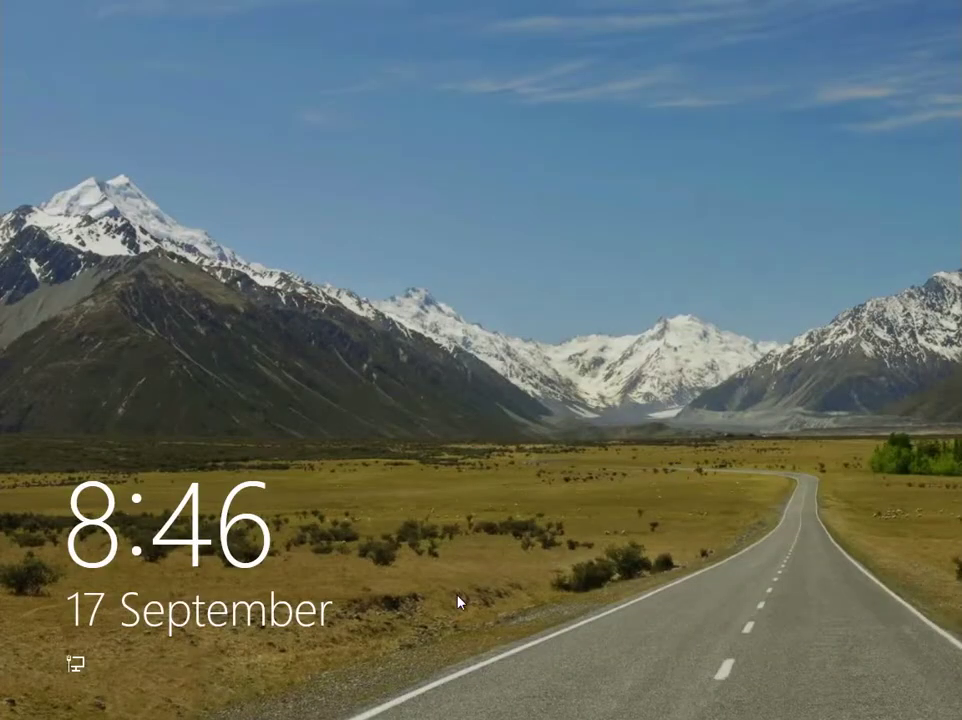
left_click_drag(458, 601, 500, 6)
type("*")
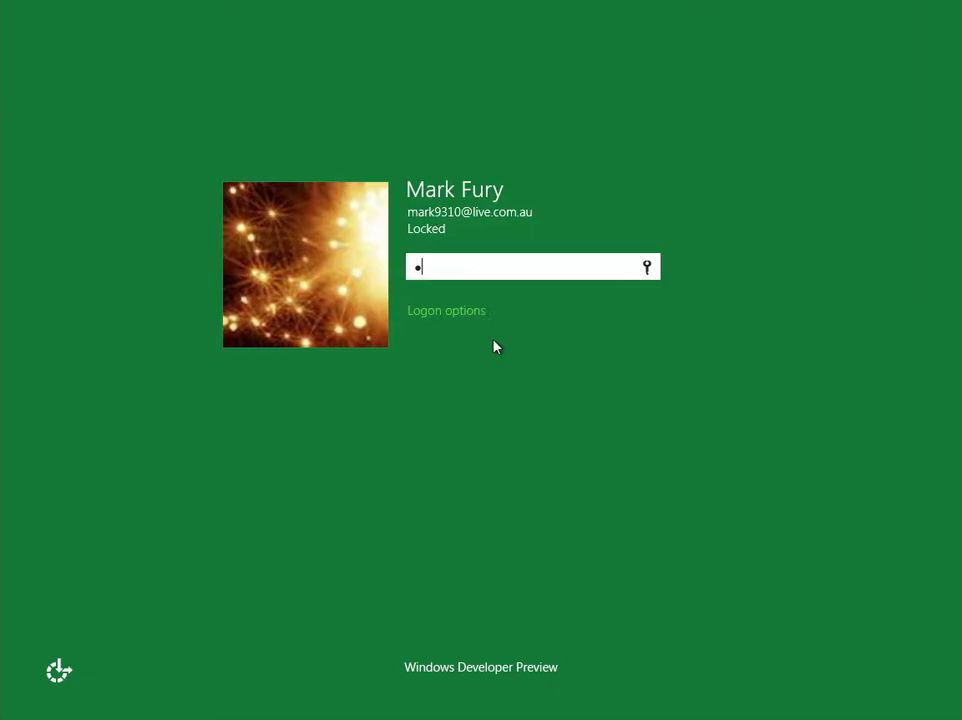
type("***")
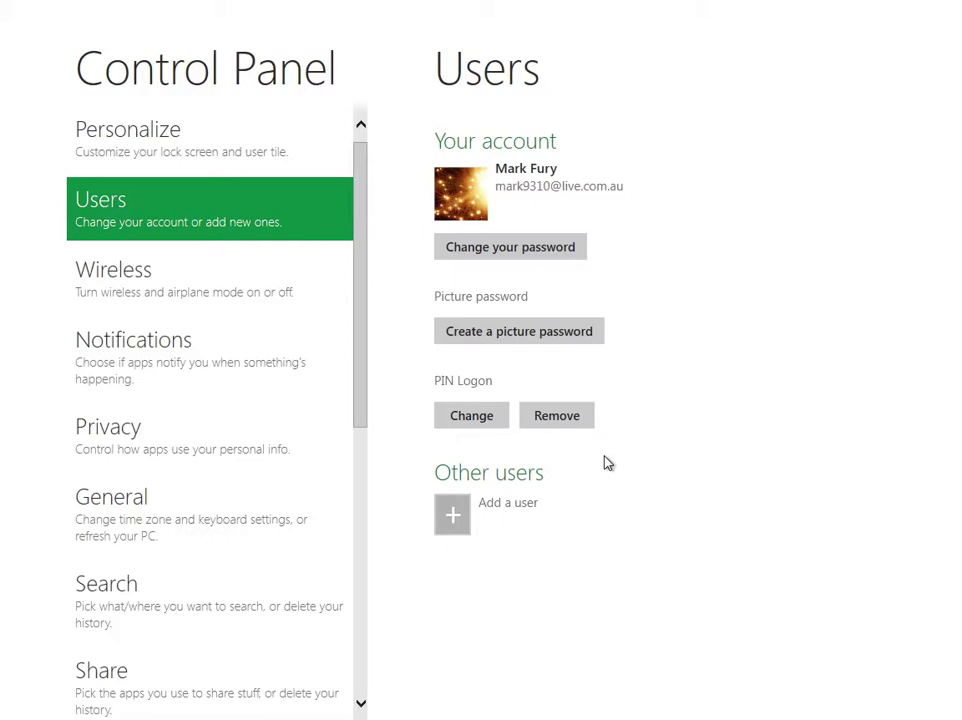
key("super+l")
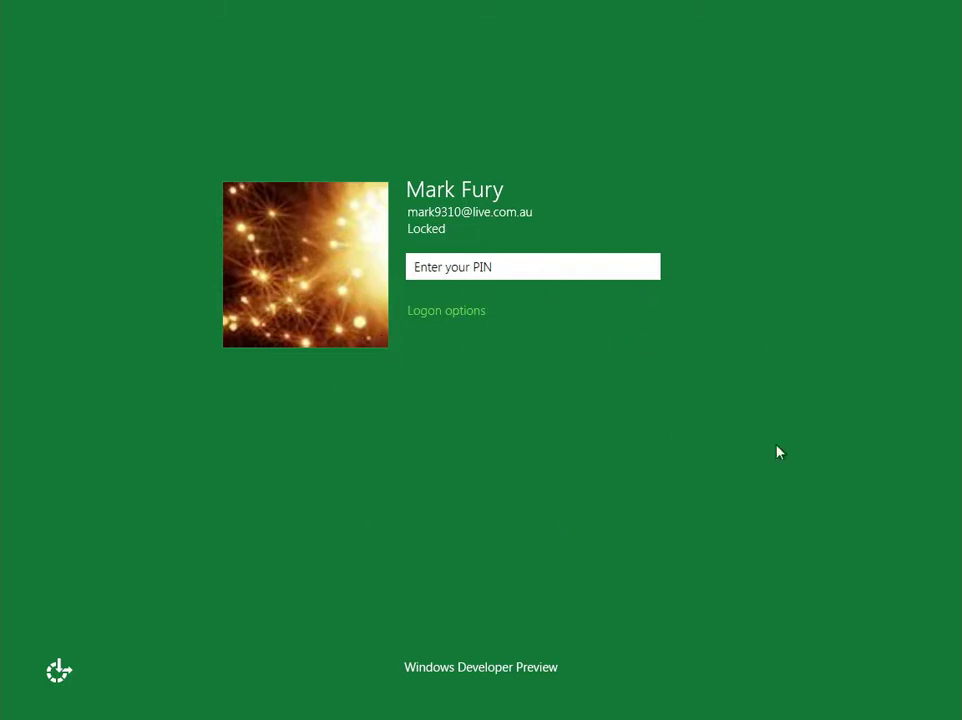
type("1234")
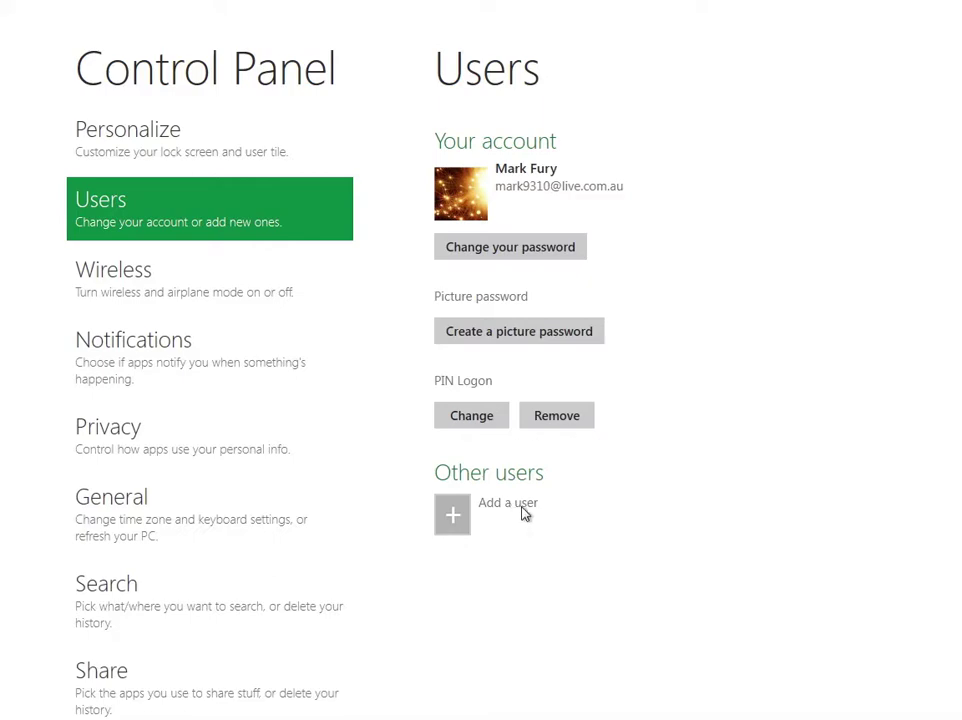
left_click(472, 513)
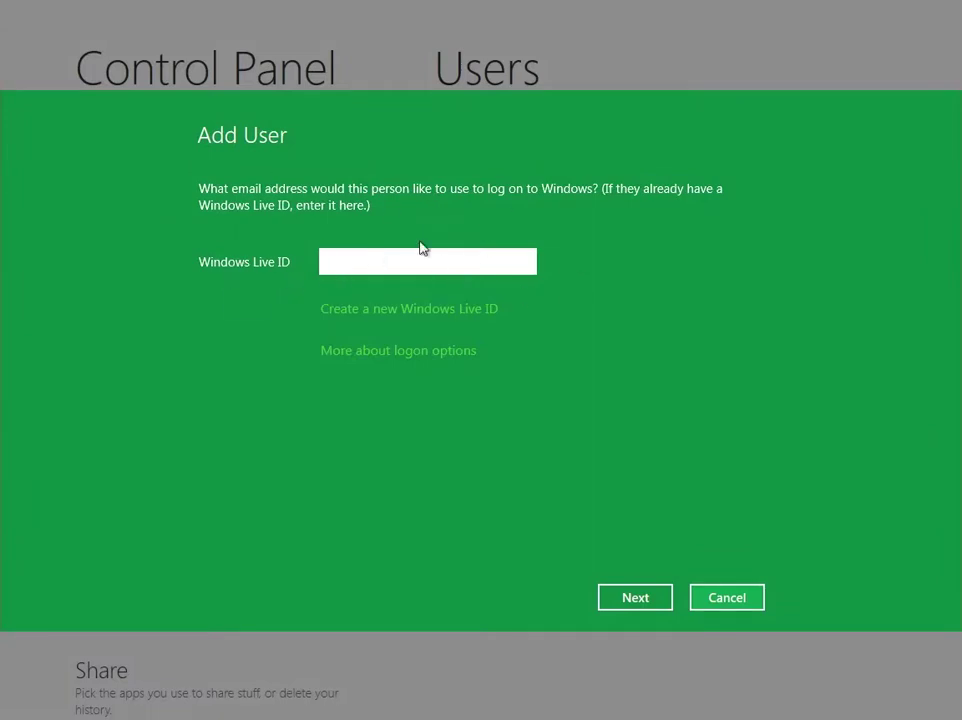
left_click(706, 599)
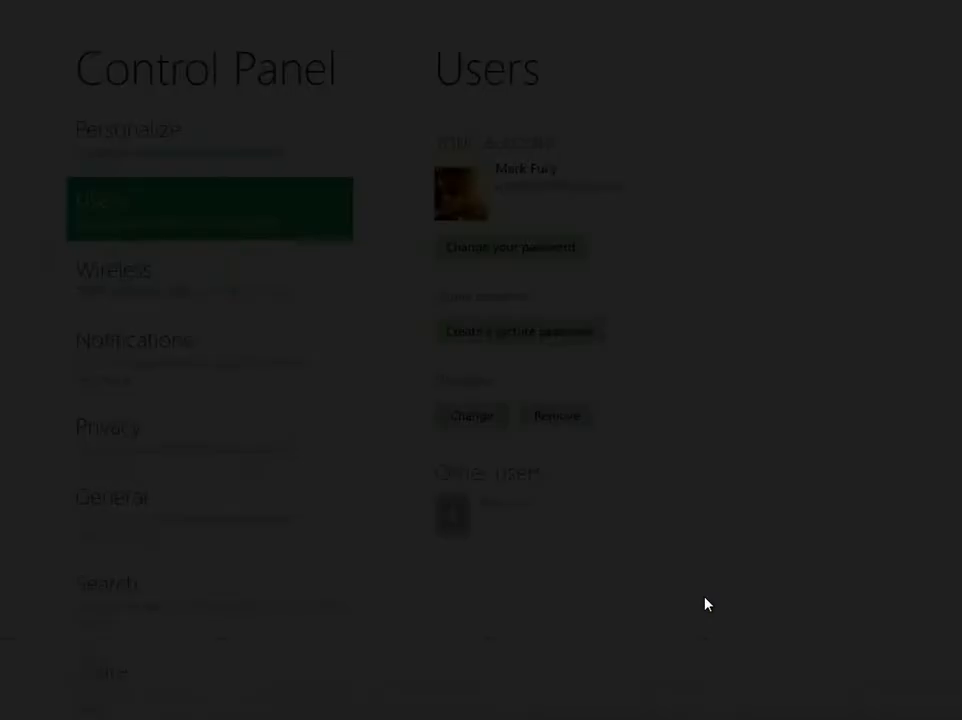